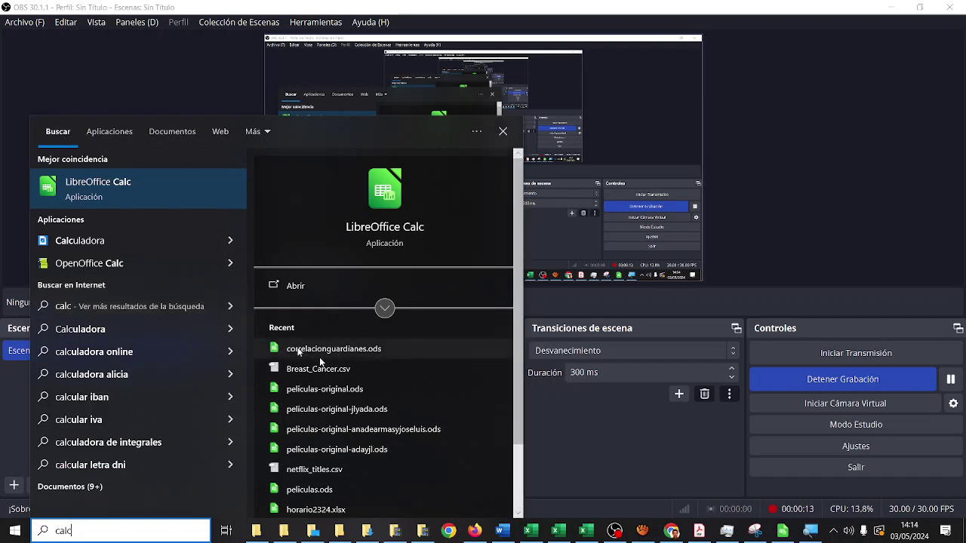
Open a new LibreOffice Calc spreadsheet and enlarge its view to 350 %.
left_click(128, 189)
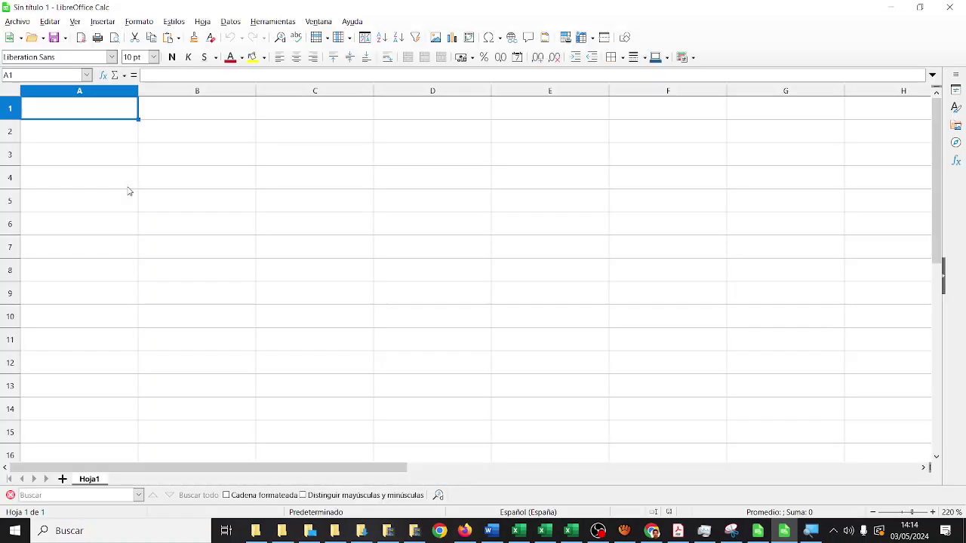
left_click(933, 512)
left_click(933, 512)
left_click(932, 511)
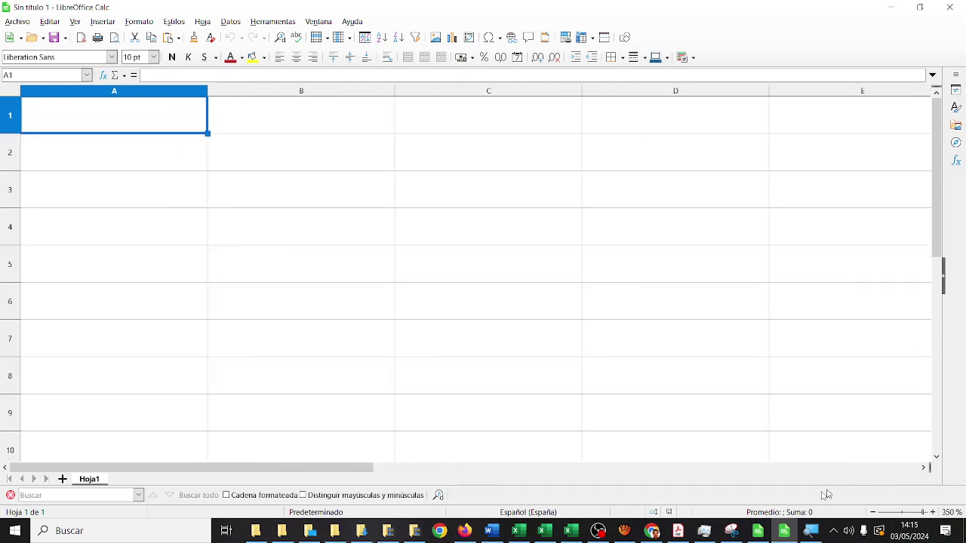
Copy the LCL and MAT data in A1:B8 of CORRELACION-INHUMANOS.ods into the new spreadsheet, starting at A1.
left_click(782, 532)
left_click(782, 532)
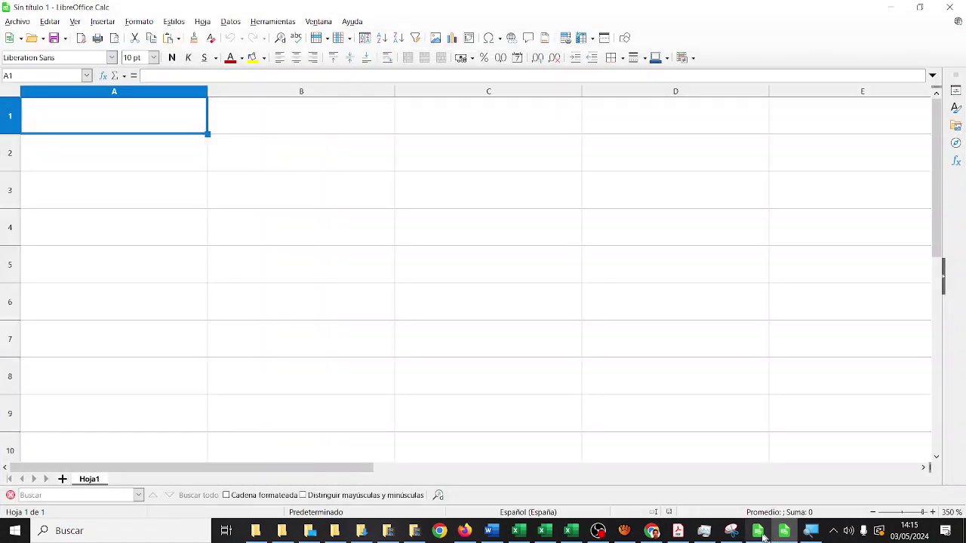
left_click(758, 532)
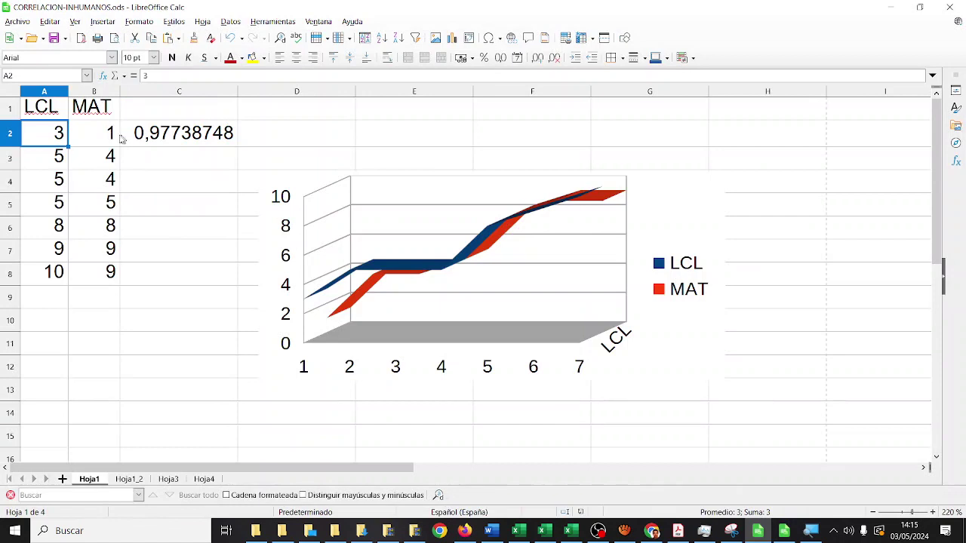
left_click_drag(64, 109, 96, 276)
key("ctrl+c")
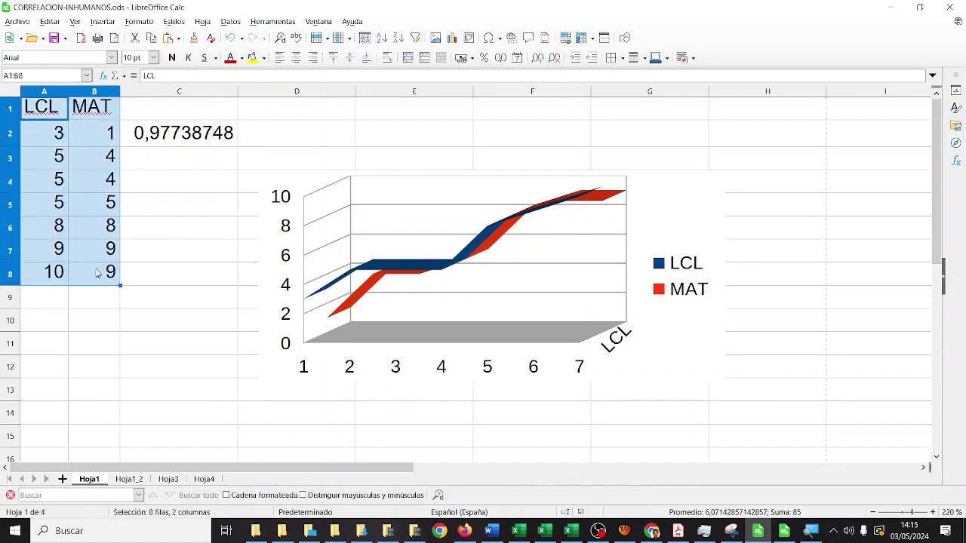
left_click(788, 534)
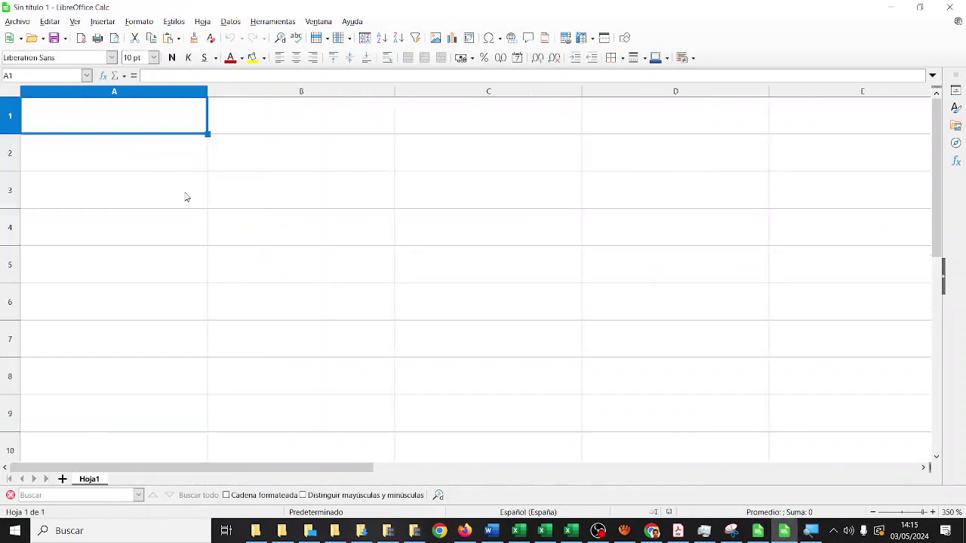
key("ctrl+v")
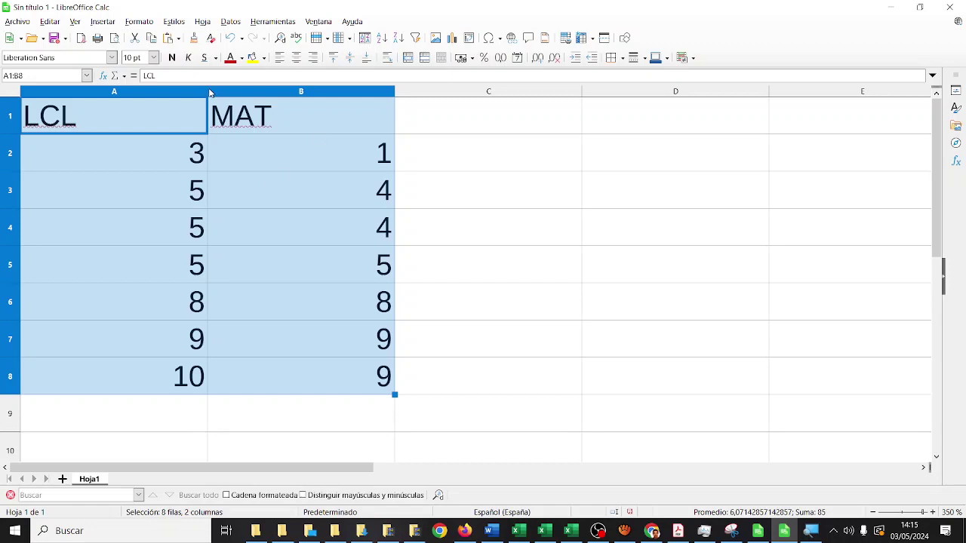
Fit the widths of columns A and B to their contents.
double_click(207, 91)
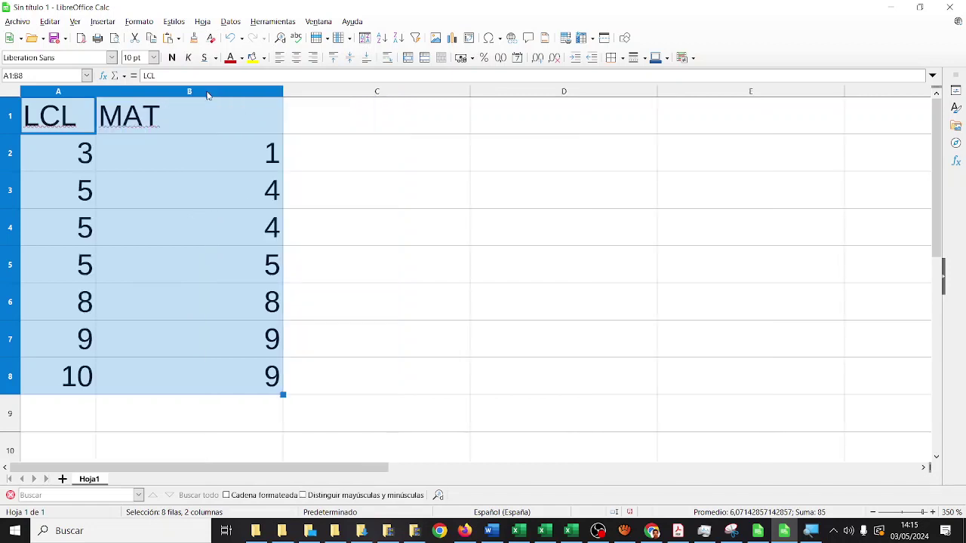
left_click(278, 93)
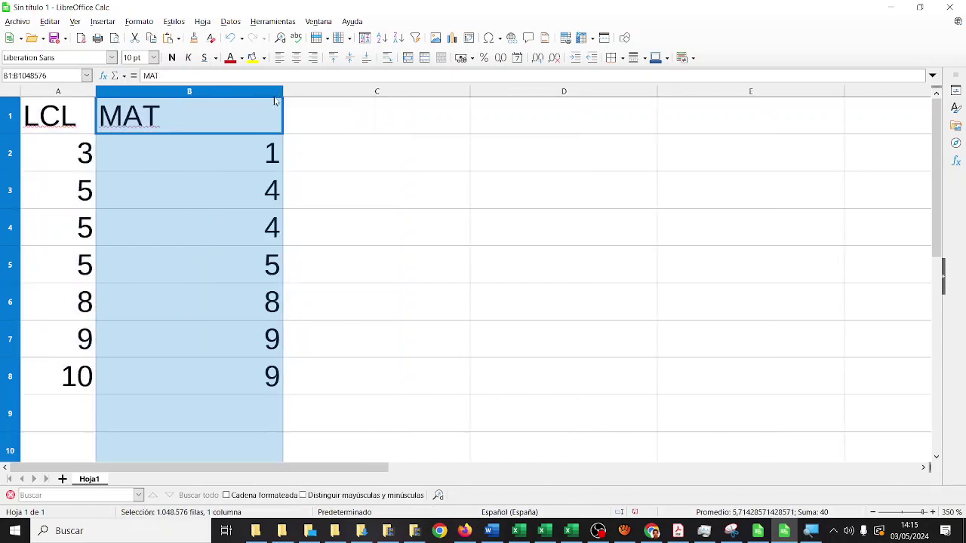
double_click(279, 92)
left_click(242, 121)
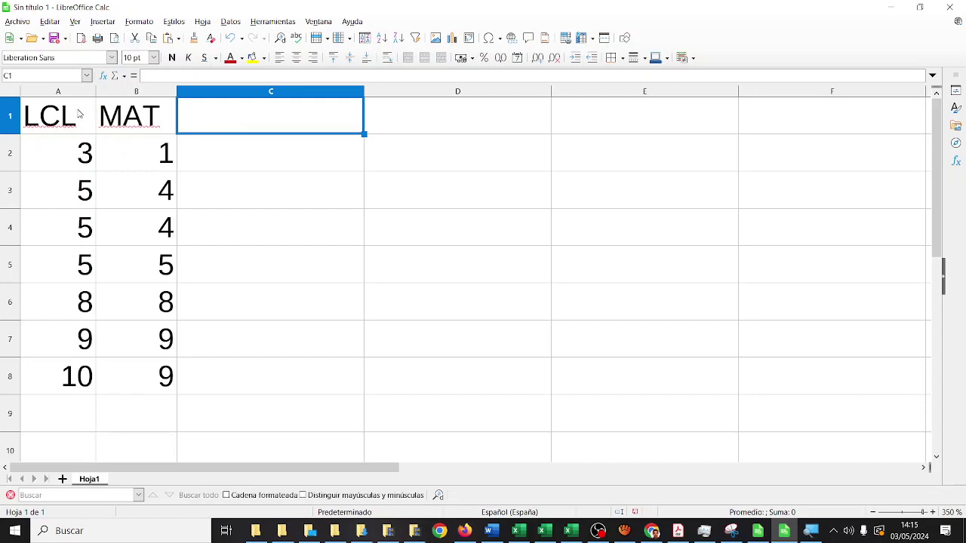
Insert a line chart with points and lines from the data in A1:B8 and leave chart editing.
left_click_drag(78, 113, 113, 370)
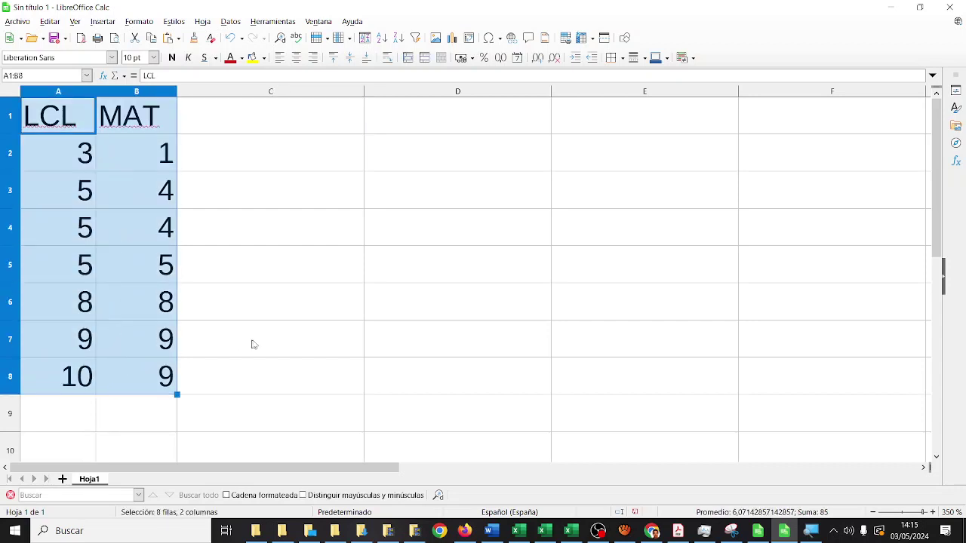
left_click(810, 531)
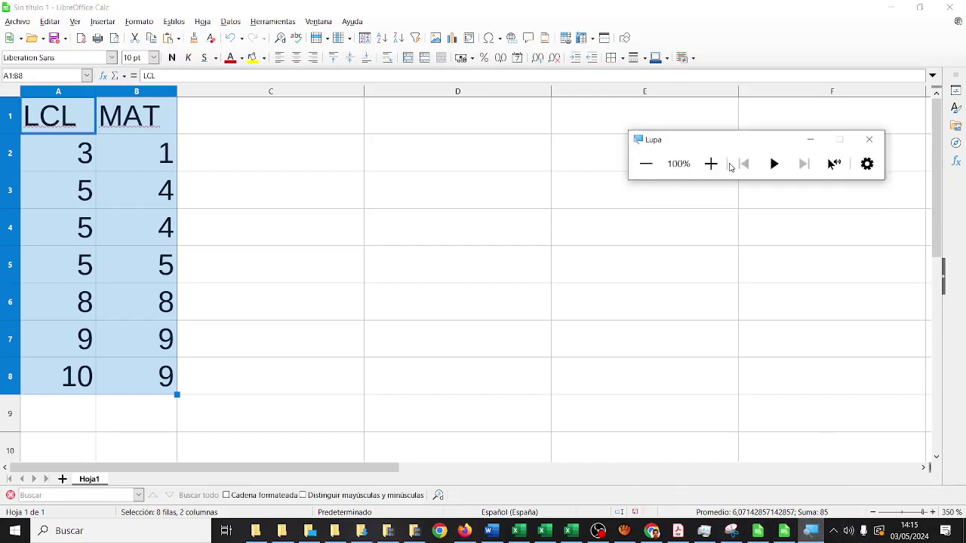
left_click(711, 164)
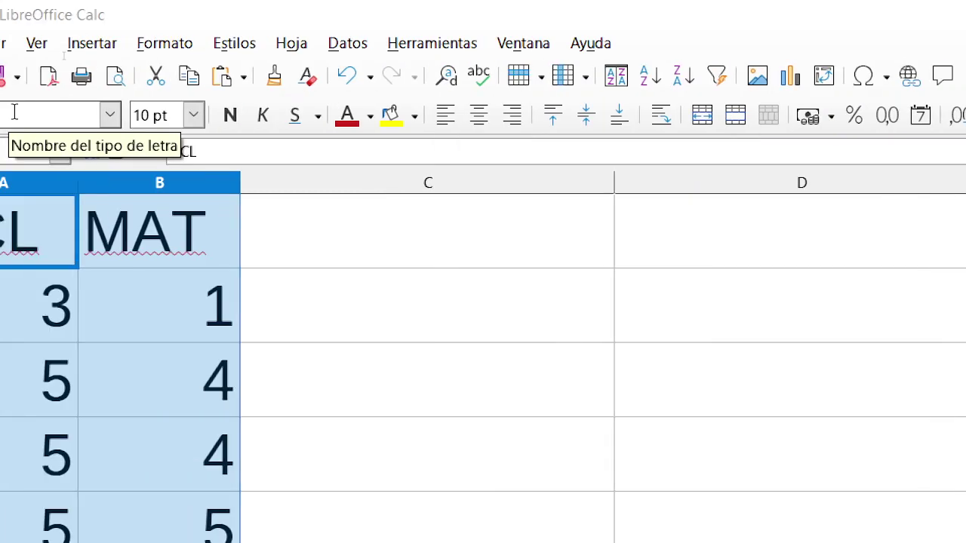
left_click(790, 75)
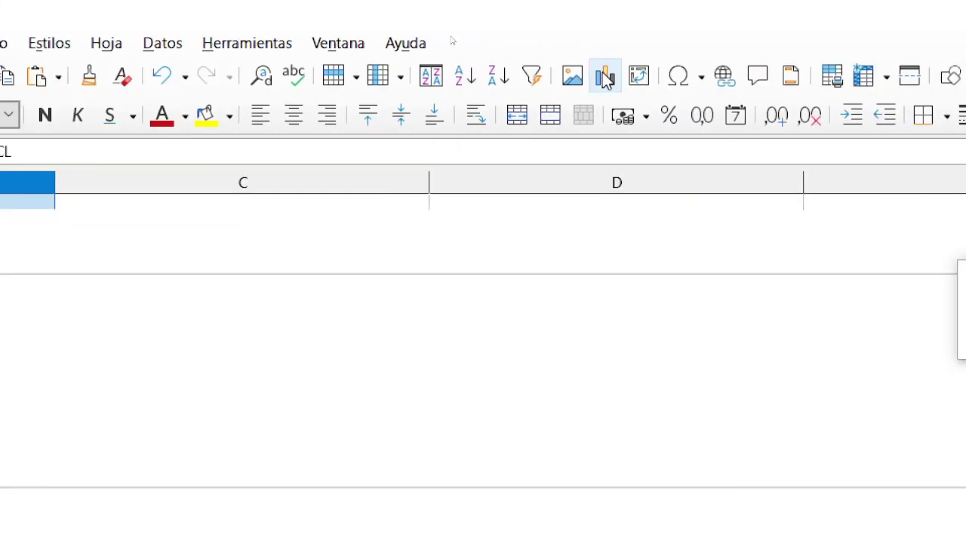
left_click(487, 462)
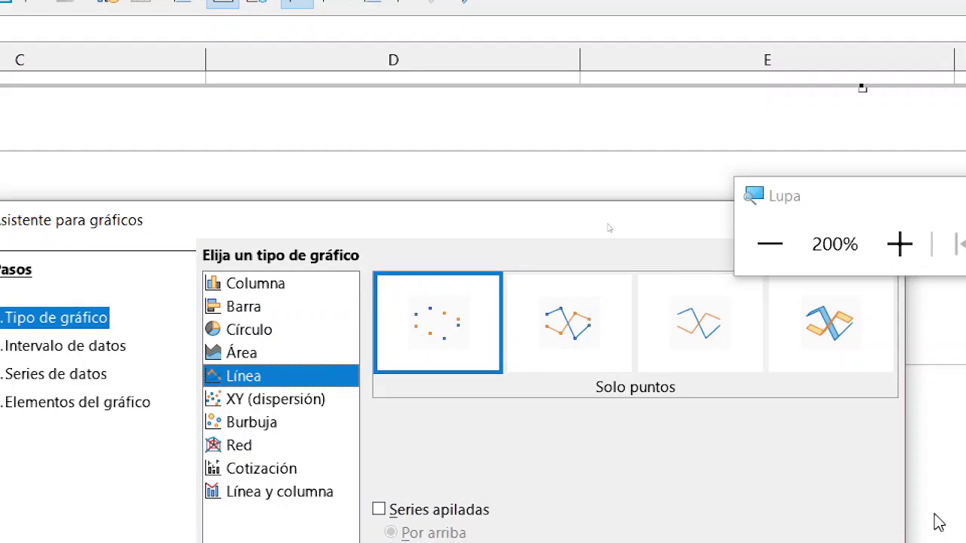
left_click(938, 522)
key("super+minus")
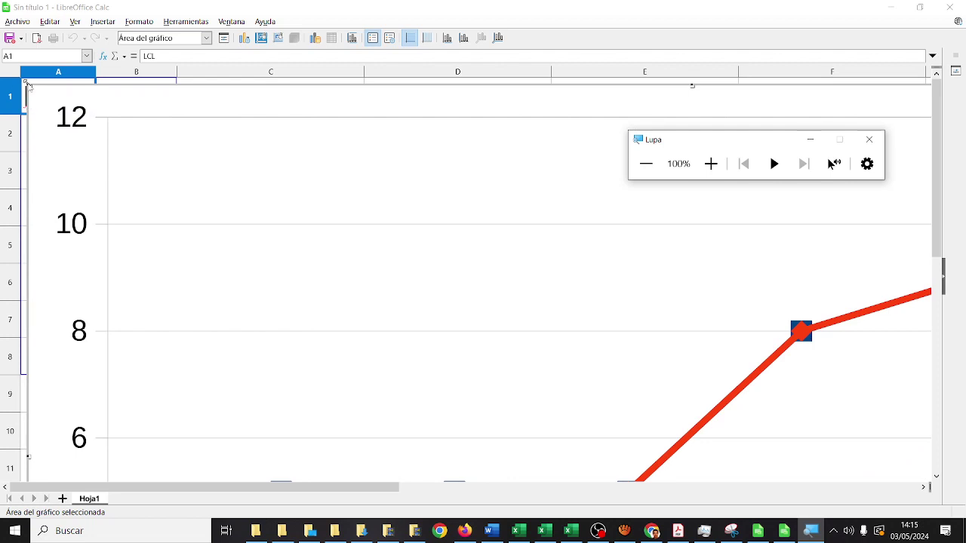
left_click(26, 87)
left_click(129, 158)
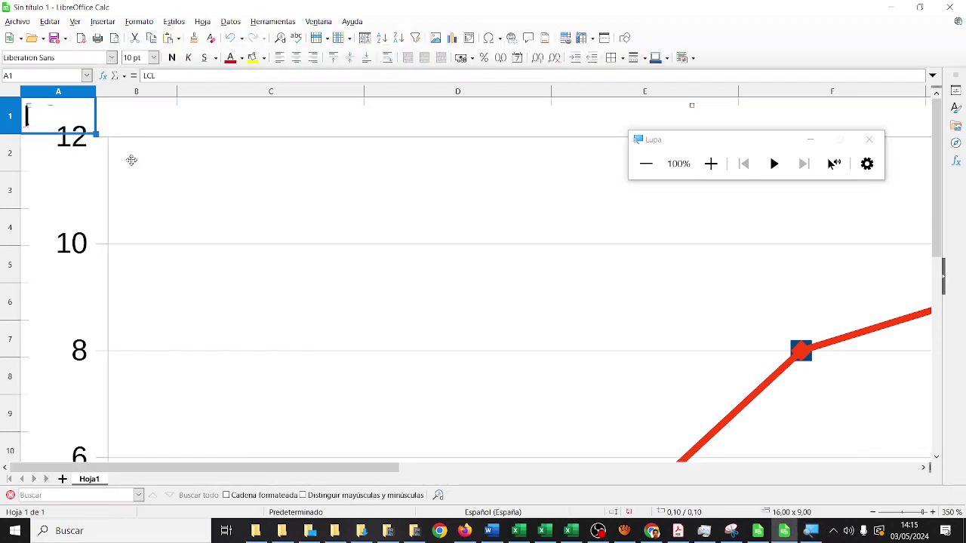
Remove the line chart and restore it by redoing its insertion.
key("Delete")
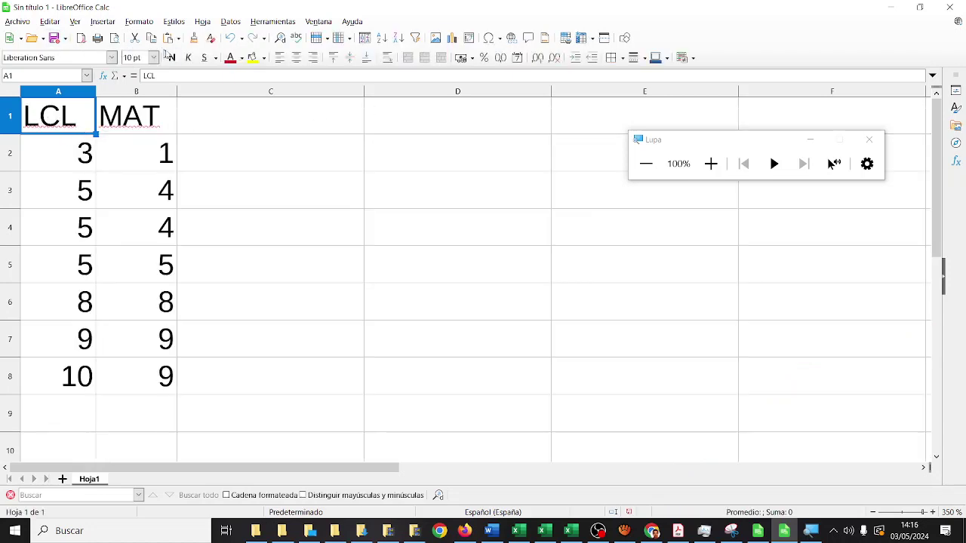
left_click(50, 23)
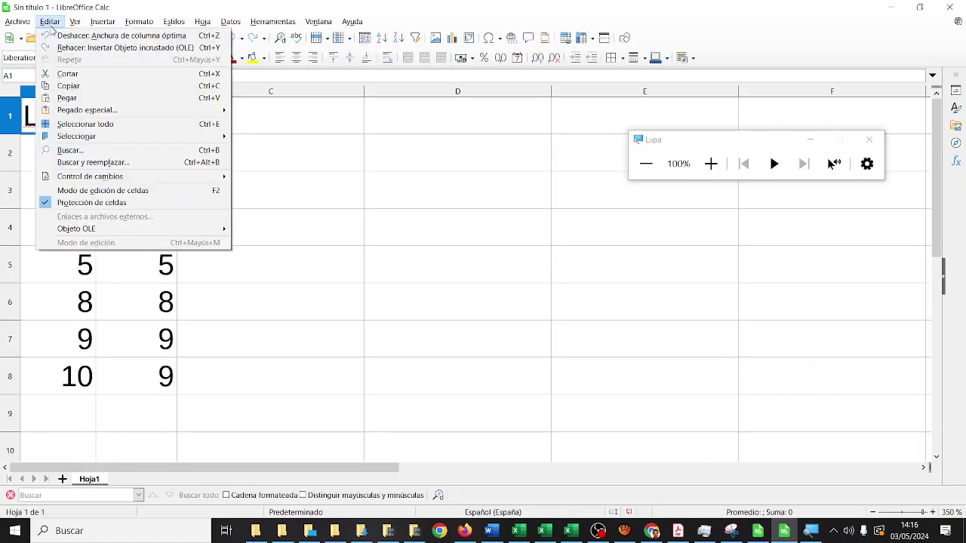
left_click(120, 47)
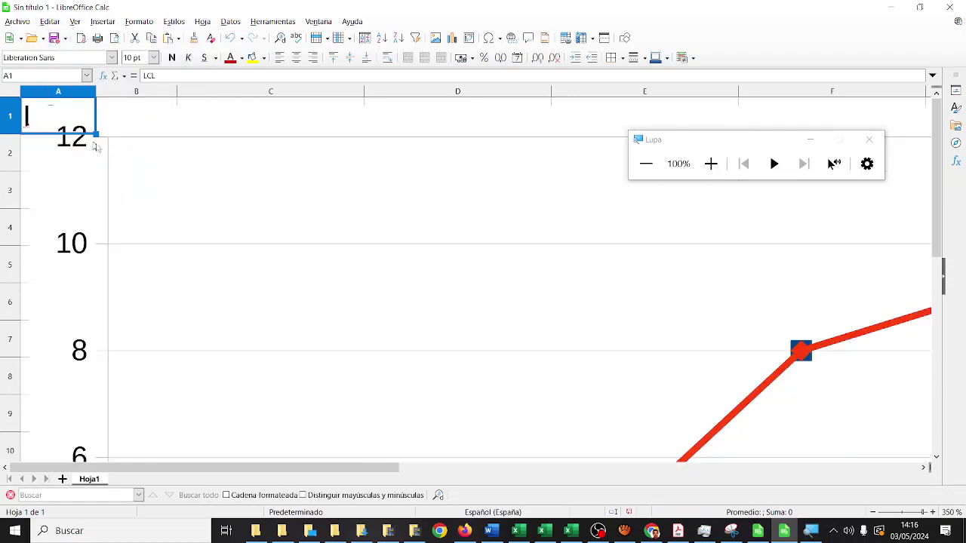
Shrink the chart to about 8.31 × 4.68 cm and place it beside the data, with its upper edge at row 2.
left_click(143, 172)
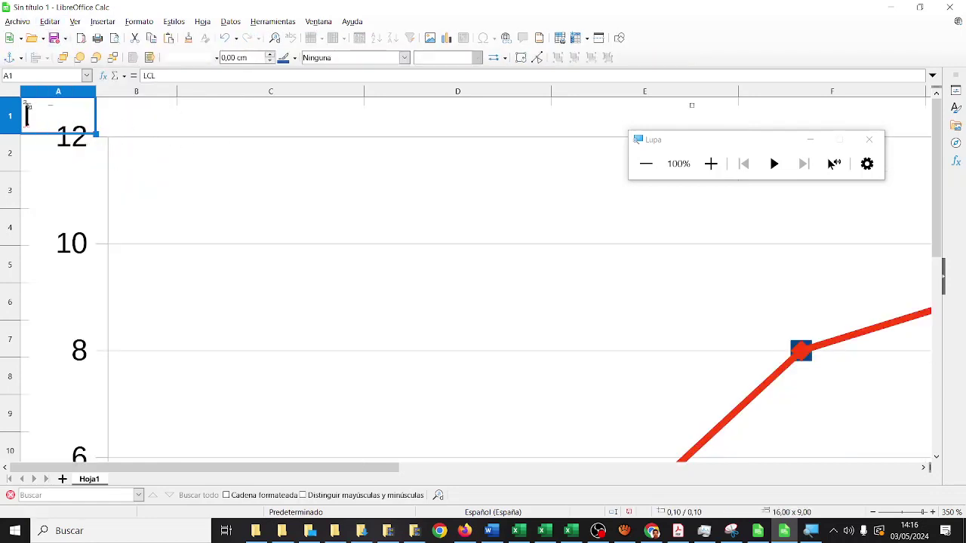
left_click_drag(26, 106, 227, 143)
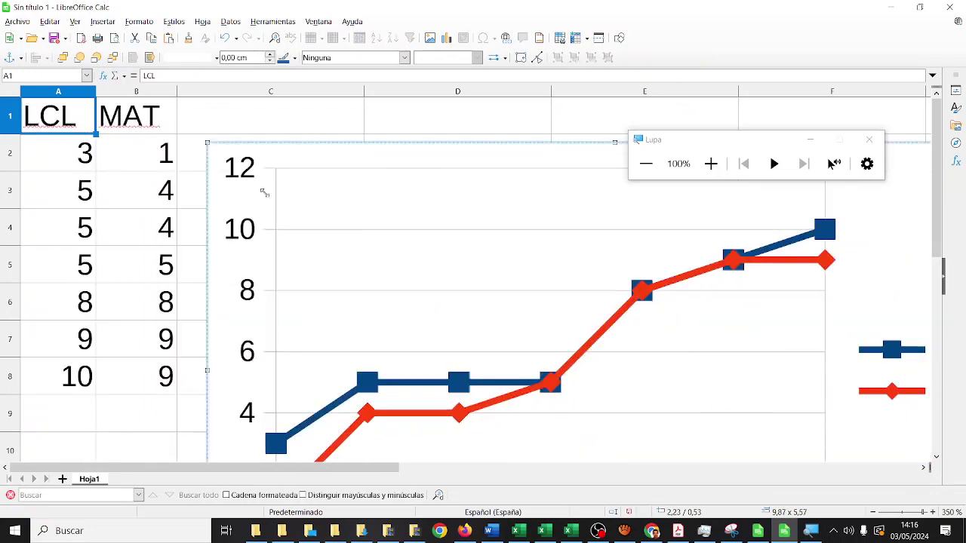
left_click_drag(263, 194, 336, 250)
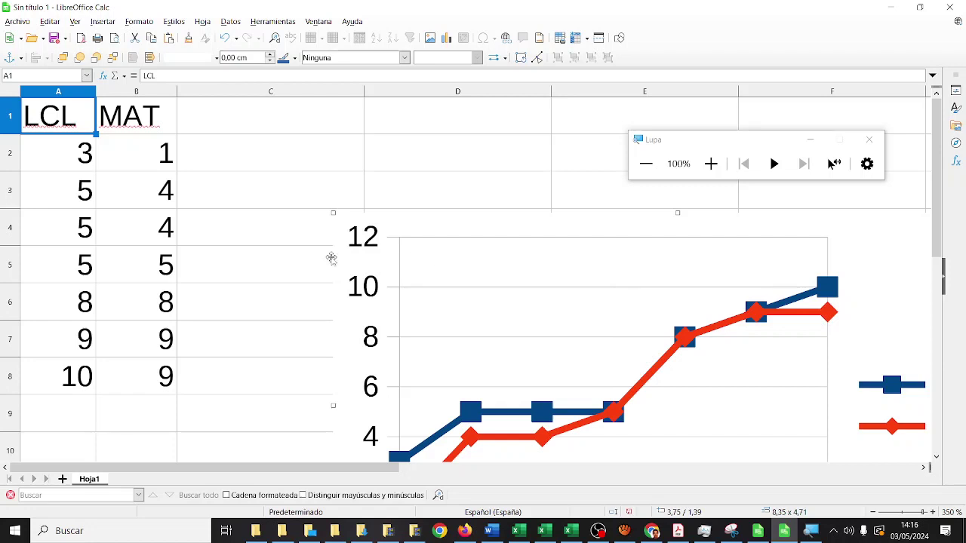
mouse_move(309, 468)
left_mouse_down()
mouse_move(462, 476)
mouse_move(325, 476)
left_mouse_up()
left_click_drag(428, 216, 426, 152)
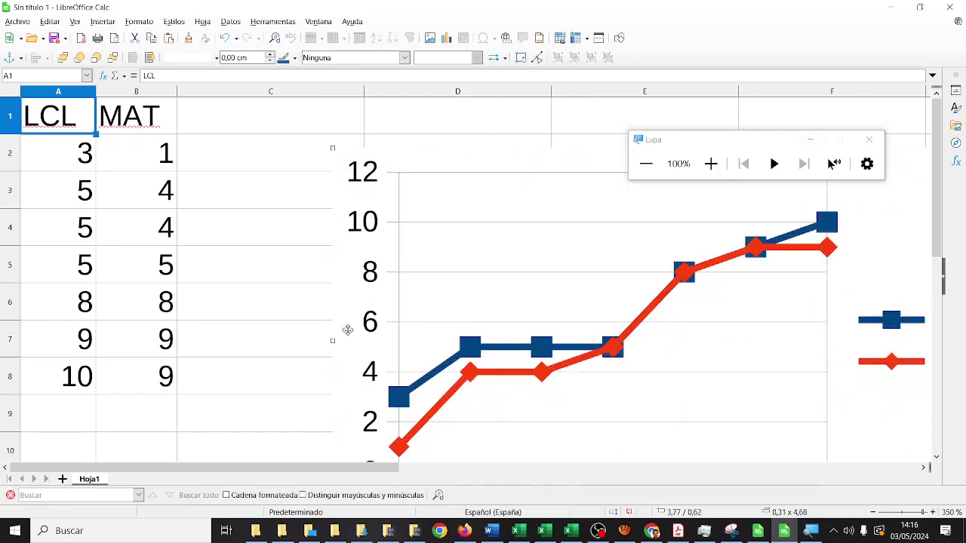
Reduce the sheet zoom to 310 % and shift the chart sideways to start in column D, leaving column C free.
scroll(362, 336, "down", 1)
scroll(218, 310, "up", 1)
left_click(874, 512)
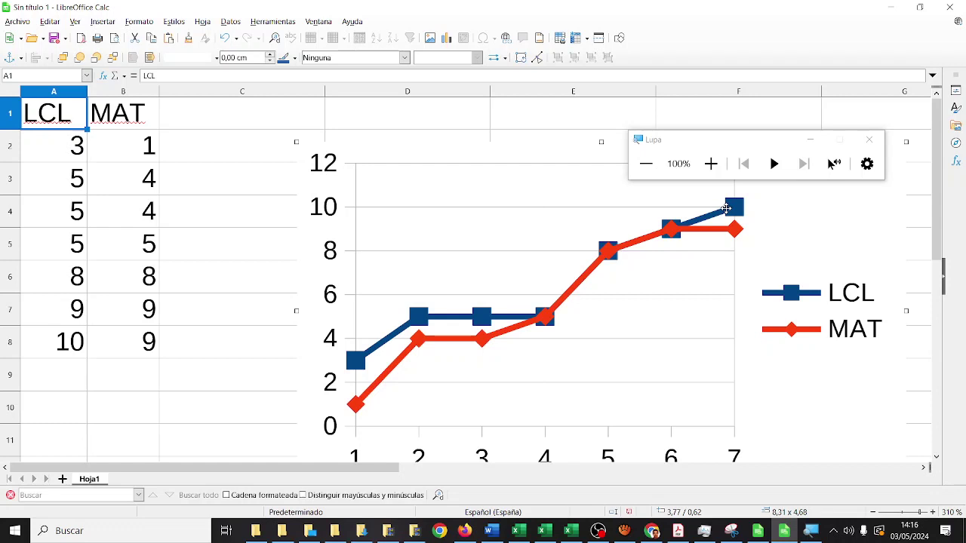
left_click(328, 142)
left_click_drag(328, 142, 369, 142)
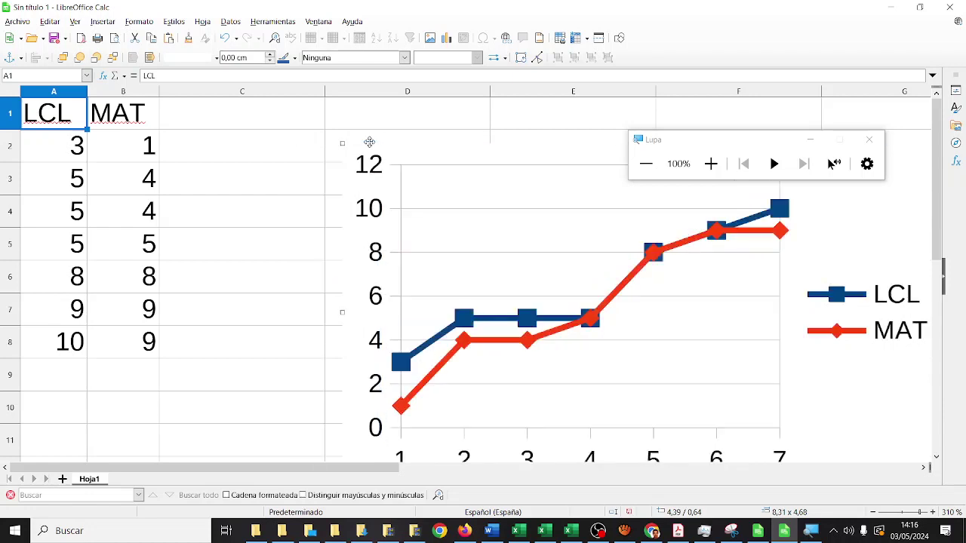
Find the COEF.DE.CORREL function with the search term "corr" and start it in cell C2.
left_click(266, 152)
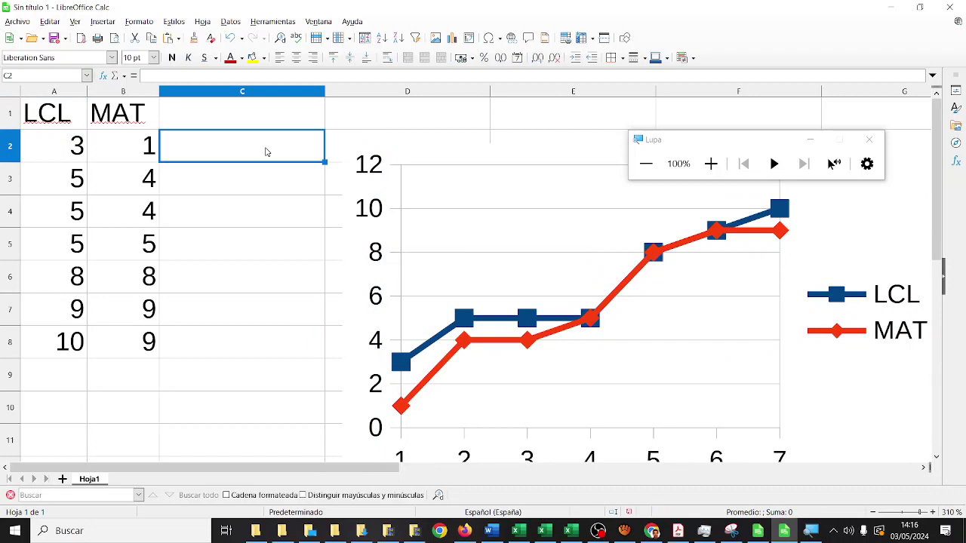
left_click(711, 163)
left_click(711, 167)
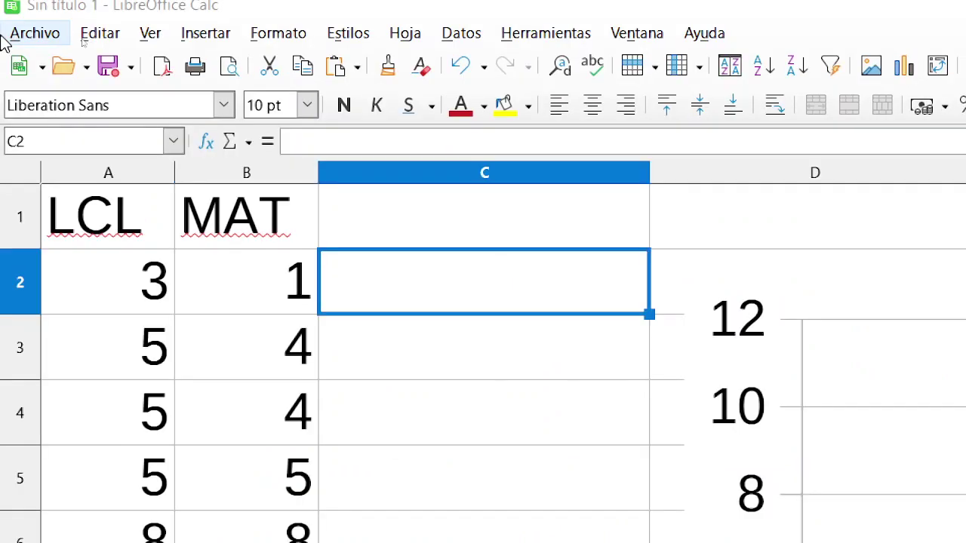
left_click(206, 144)
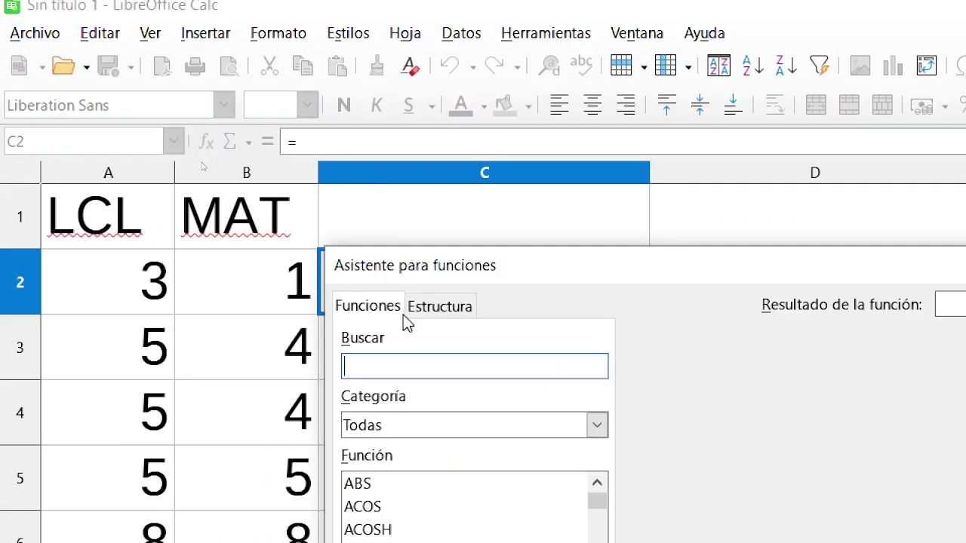
type("corr")
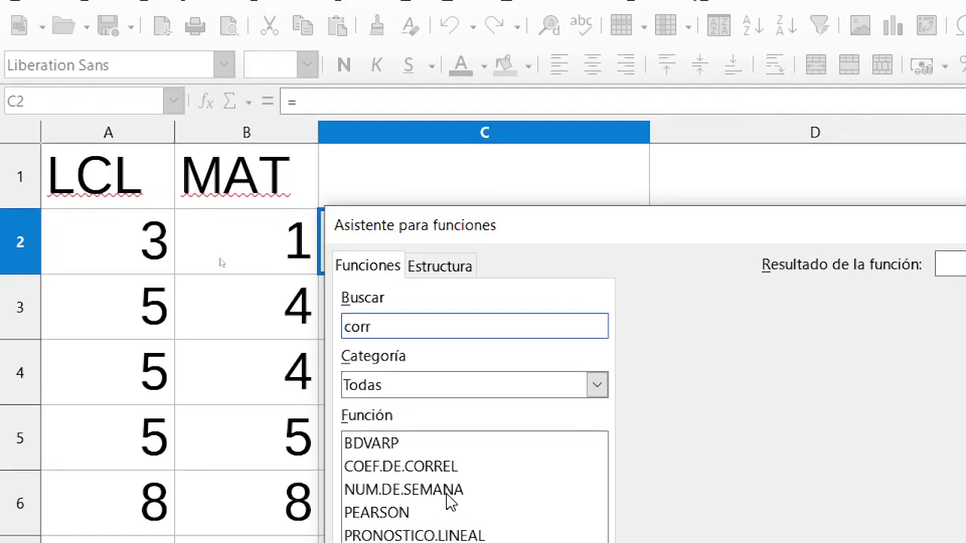
left_click(440, 465)
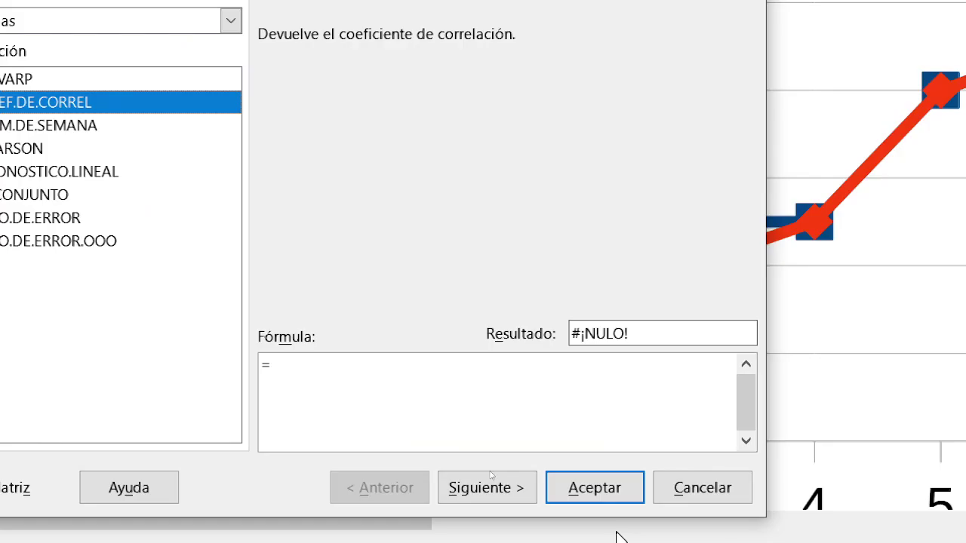
left_click(527, 493)
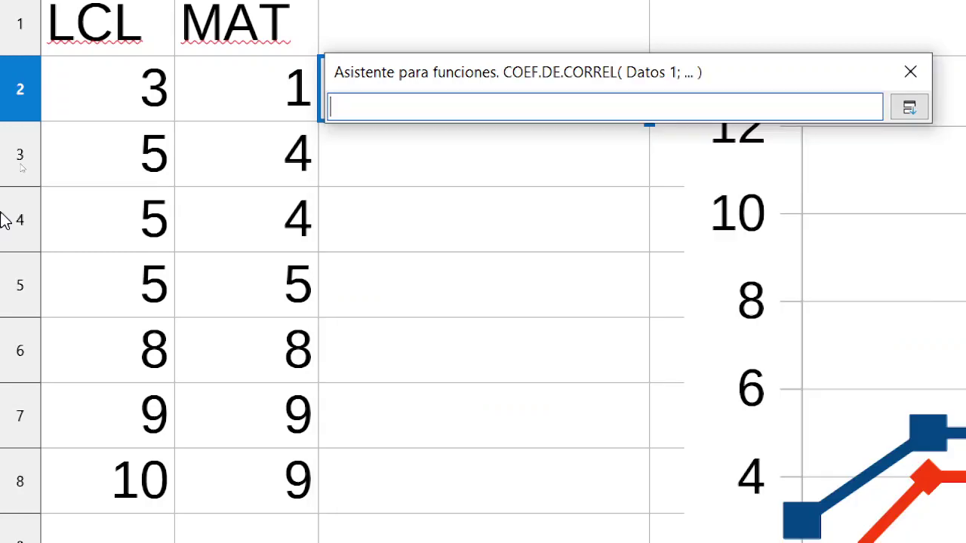
Set the correlation's Datos 1 to A$2:A$8 and Datos 2 to B$2:B$8, and accept the formula.
left_click_drag(106, 88, 130, 494)
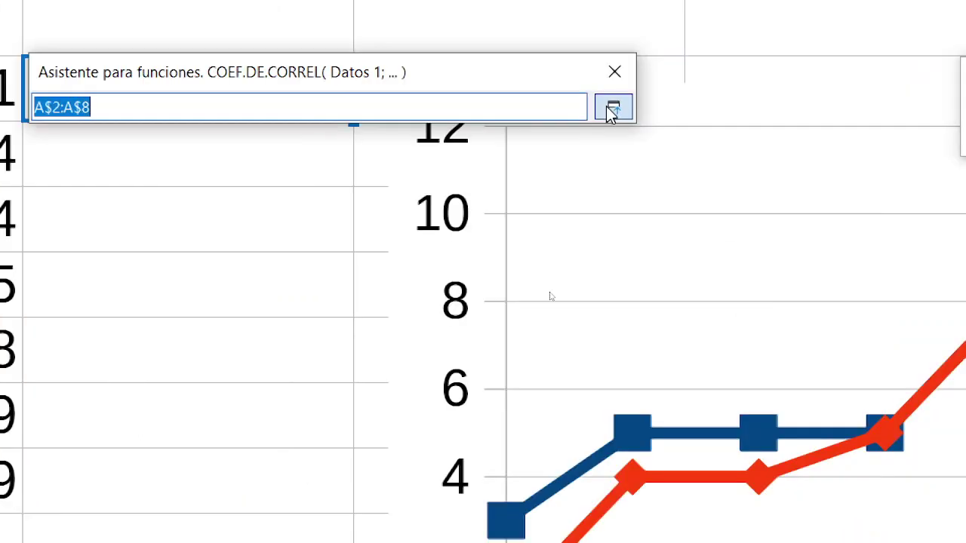
left_click(909, 89)
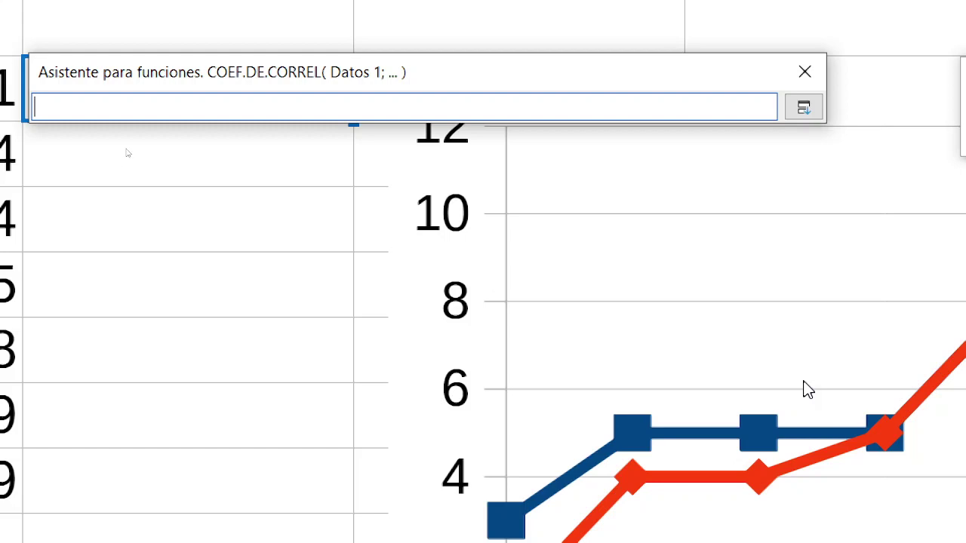
left_click_drag(128, 154, 128, 483)
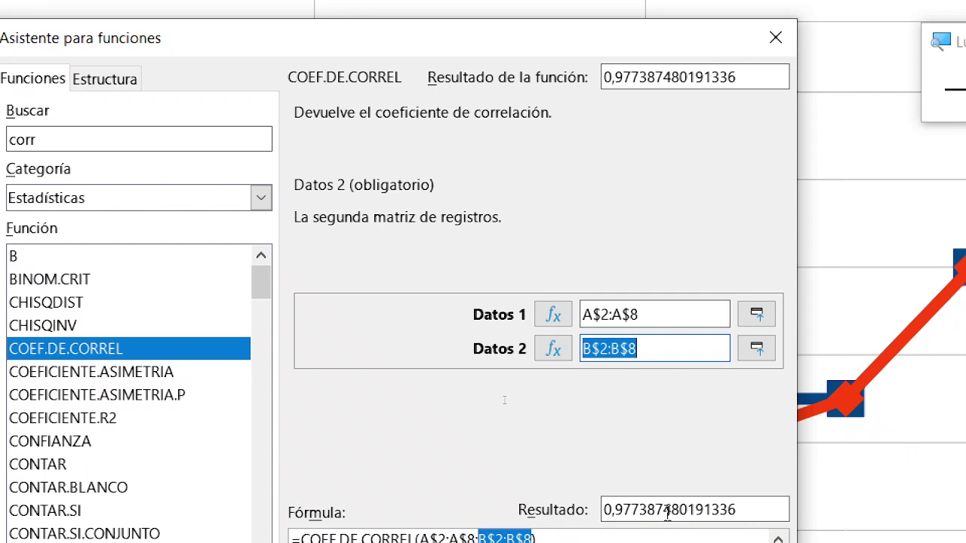
key("Return")
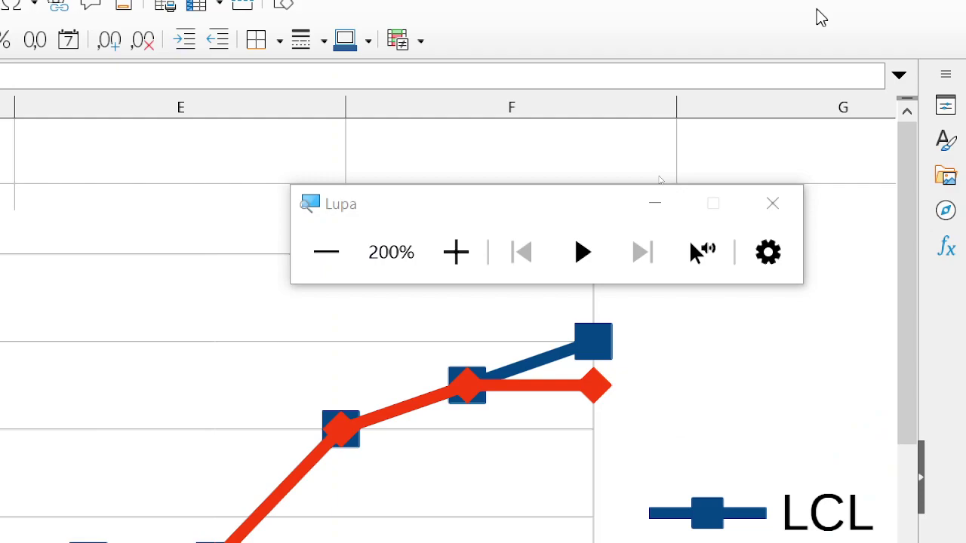
key("super+minus")
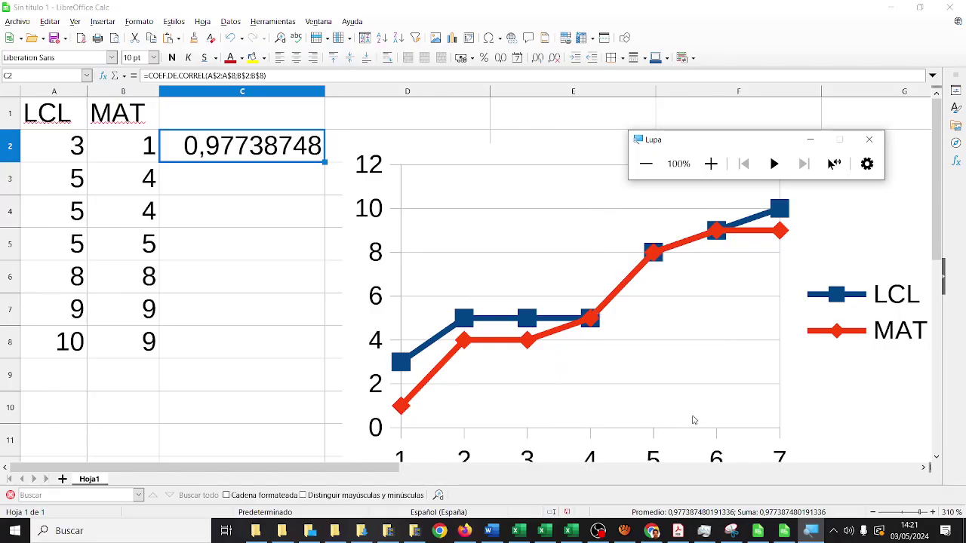